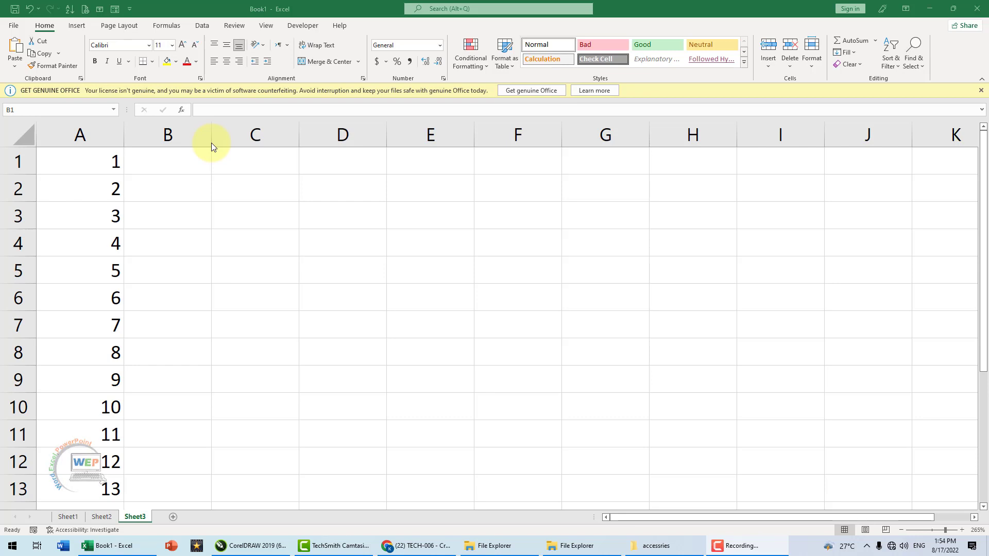
Select the numbers in A1:B16 on Sheet3.
{"action": "left_click", "coordinate": [166, 201]}
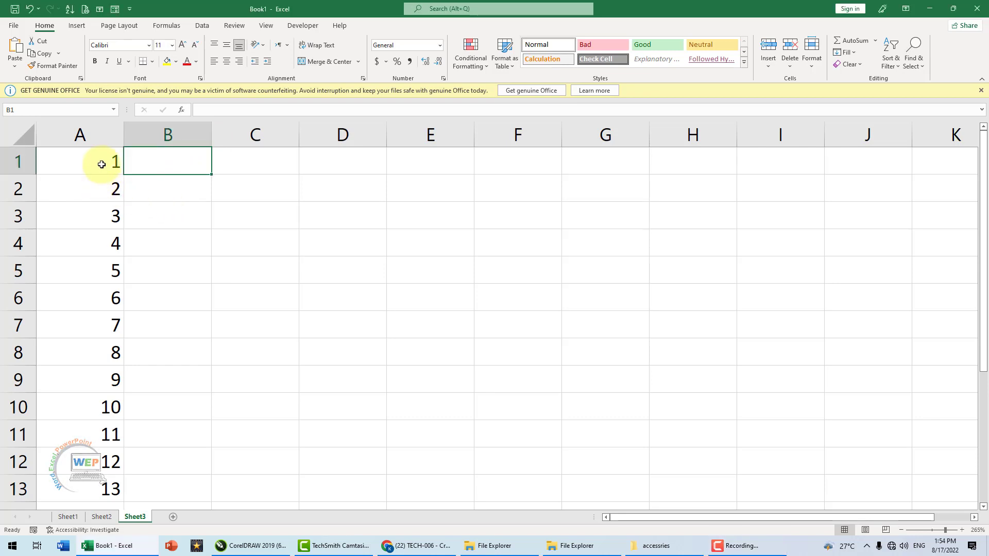
{"action": "mouse_move", "coordinate": [102, 168]}
{"action": "left_mouse_down"}
{"action": "mouse_move", "coordinate": [140, 487]}
{"action": "mouse_move", "coordinate": [201, 436]}
{"action": "left_mouse_up"}
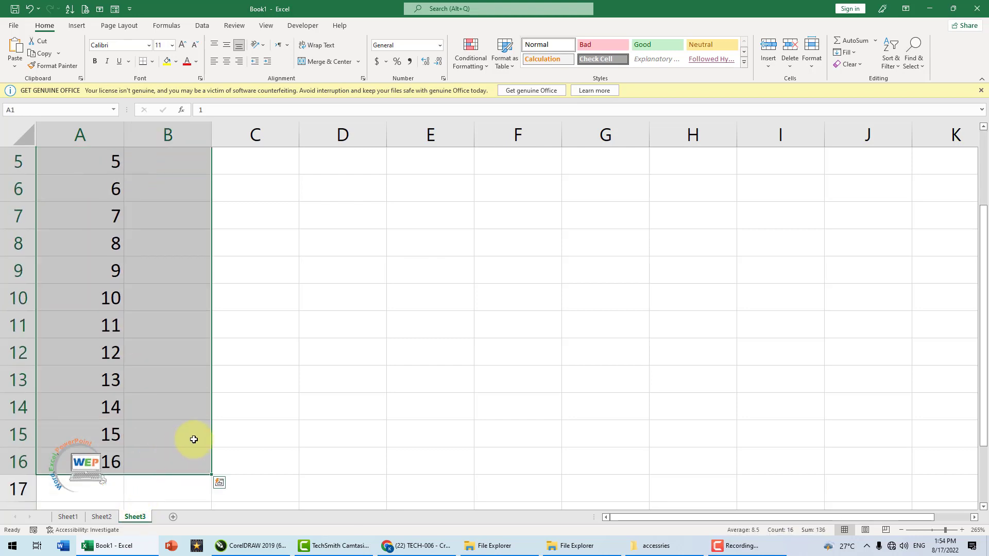
Clear the selected numbers and enter 1 in cell A1.
{"action": "key", "text": "Delete"}
{"action": "scroll", "coordinate": [206, 433], "scroll_direction": "up", "scroll_amount": 2}
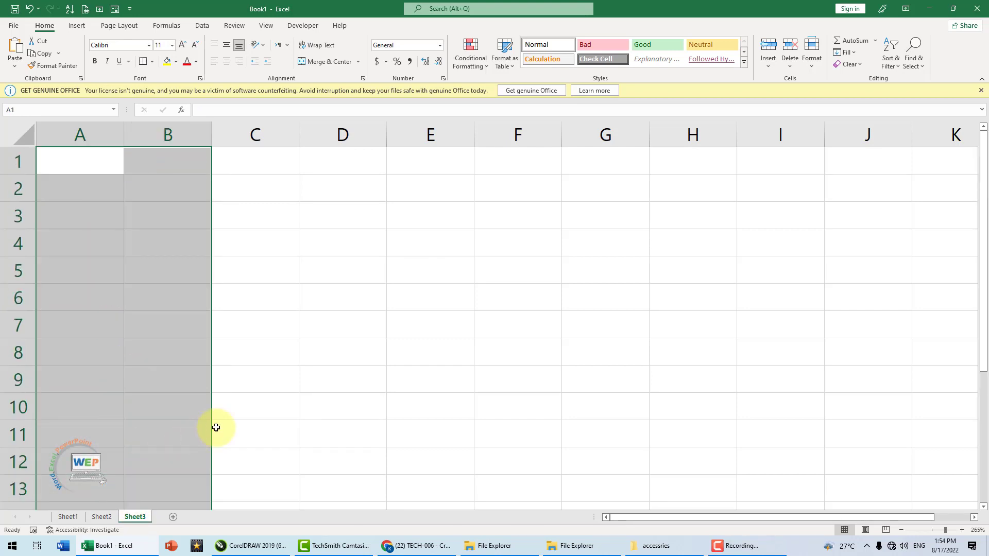
{"action": "left_click", "coordinate": [96, 165]}
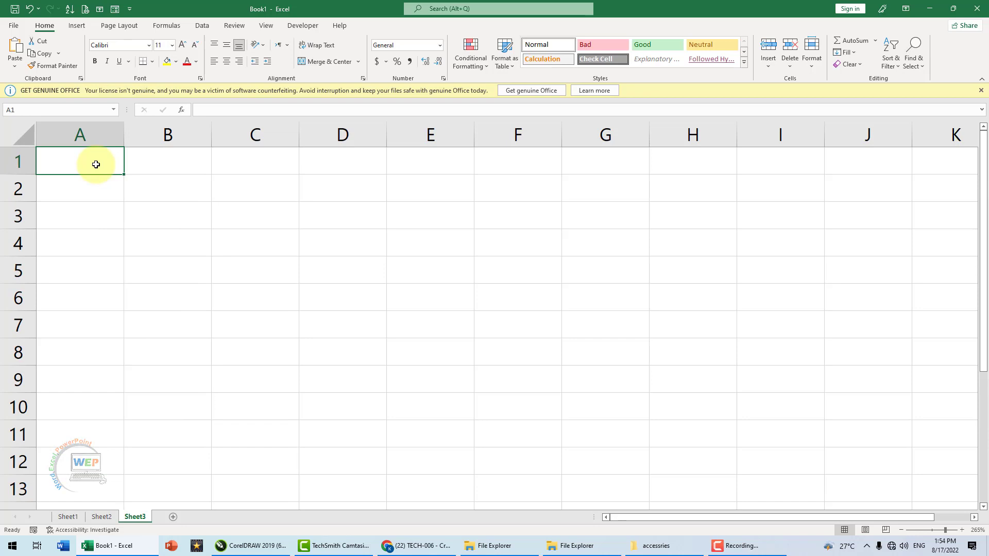
{"action": "type", "text": "1"}
{"action": "left_click", "coordinate": [154, 180]}
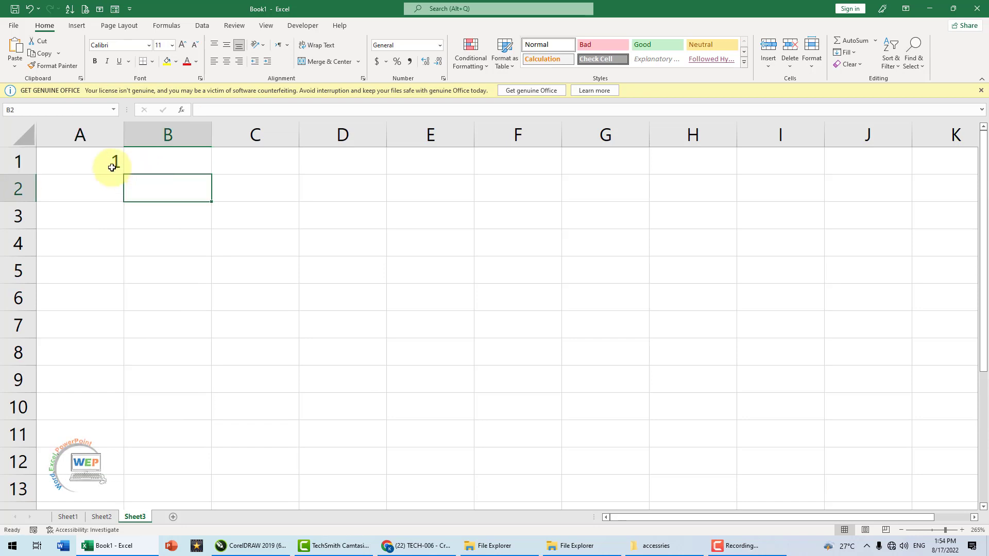
Fill column A down from A1 as the series 1 to 16.
{"action": "left_click", "coordinate": [110, 161]}
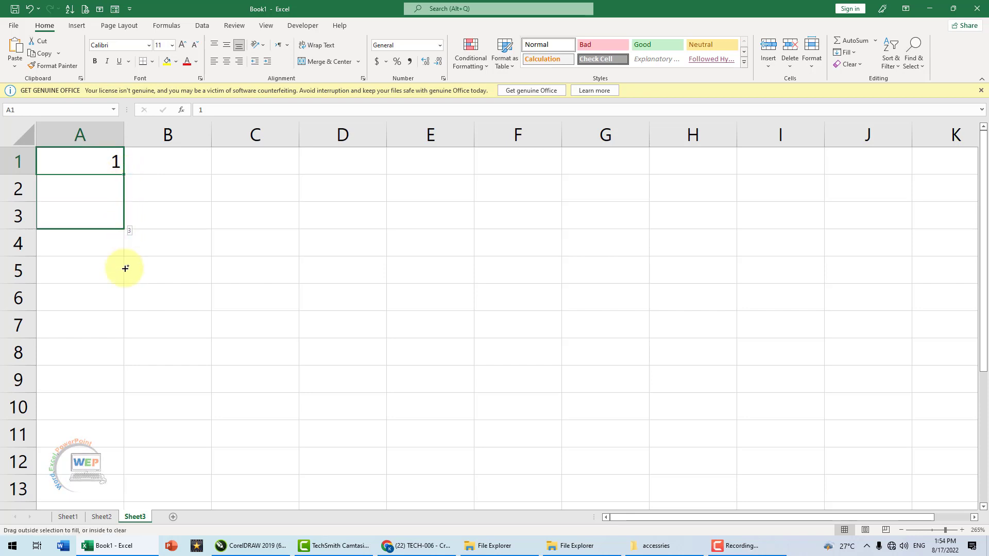
{"action": "left_click_drag", "start_coordinate": [124, 174], "coordinate": [239, 382]}
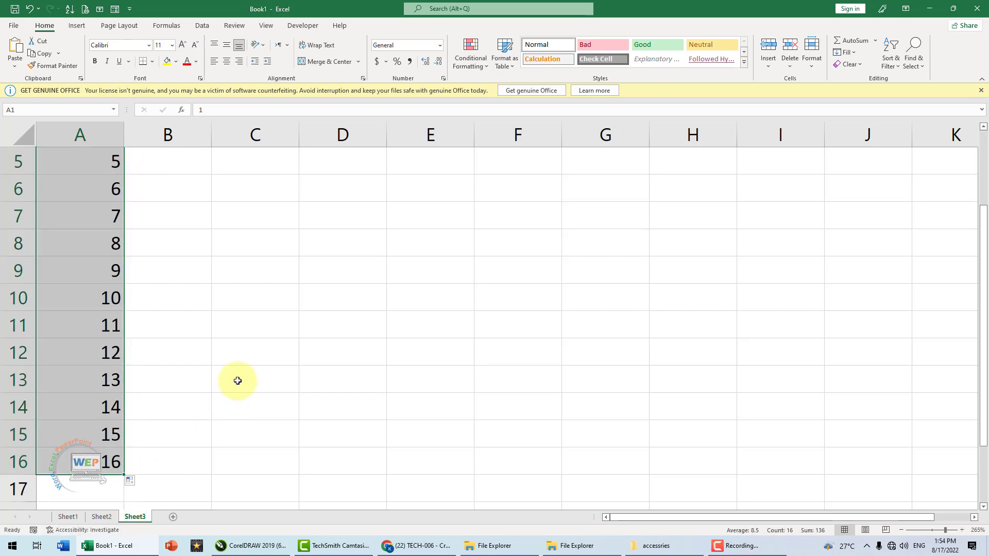
{"action": "scroll", "coordinate": [239, 381], "scroll_direction": "up", "scroll_amount": 2}
{"action": "left_click", "coordinate": [95, 191]}
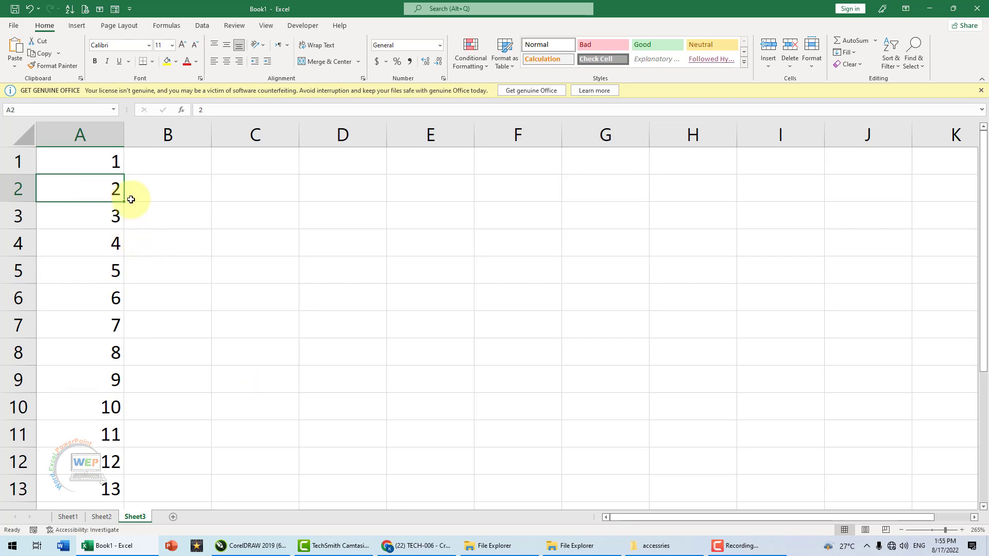
Enter =ROMAN(A1) in B1 so it displays the Roman numeral I.
{"action": "left_click", "coordinate": [187, 161]}
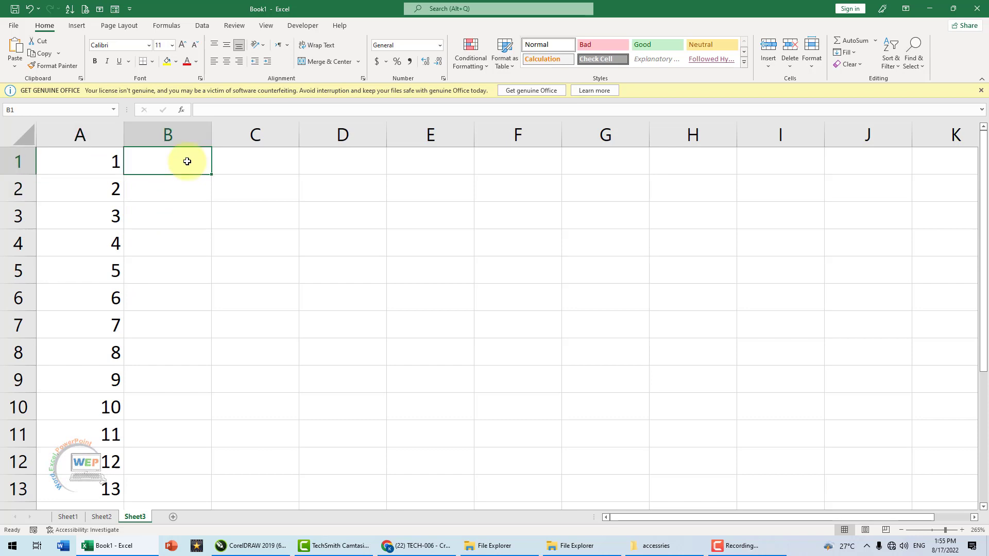
{"action": "type", "text": "="}
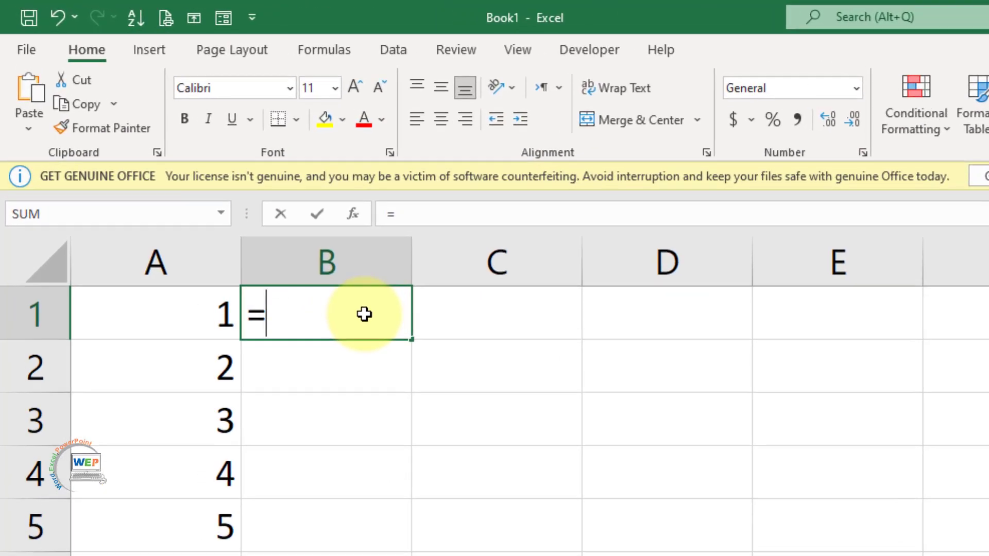
{"action": "type", "text": "ROM"}
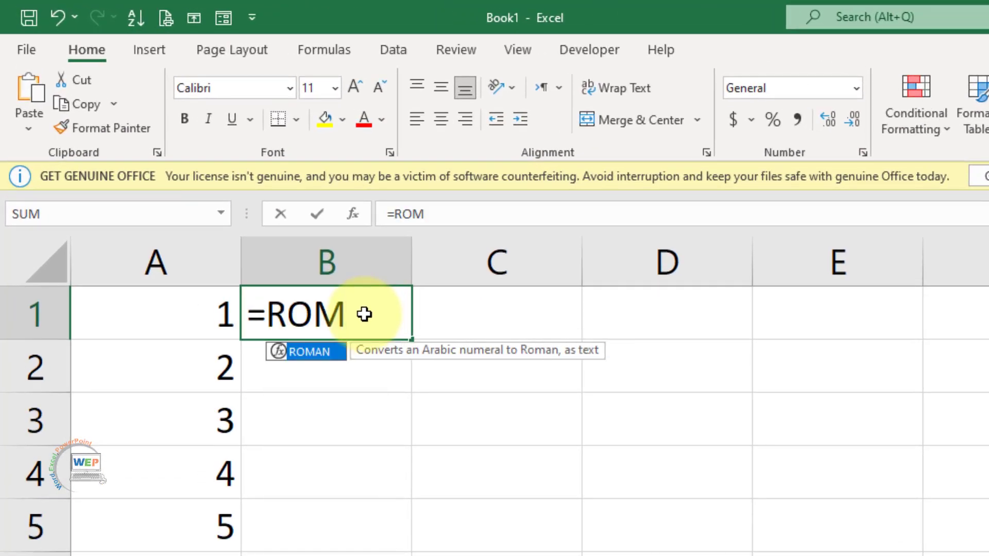
{"action": "double_click", "coordinate": [317, 358]}
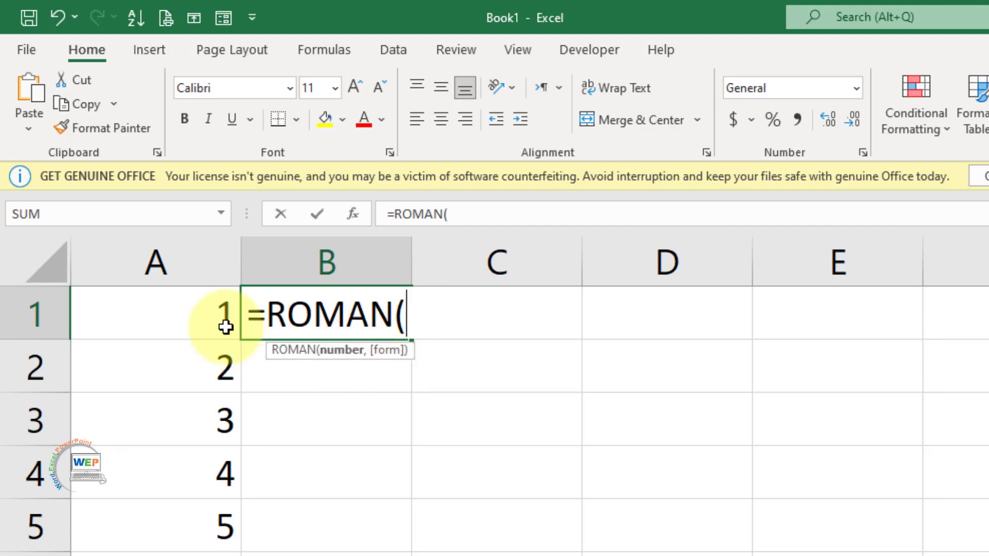
{"action": "left_click", "coordinate": [200, 313]}
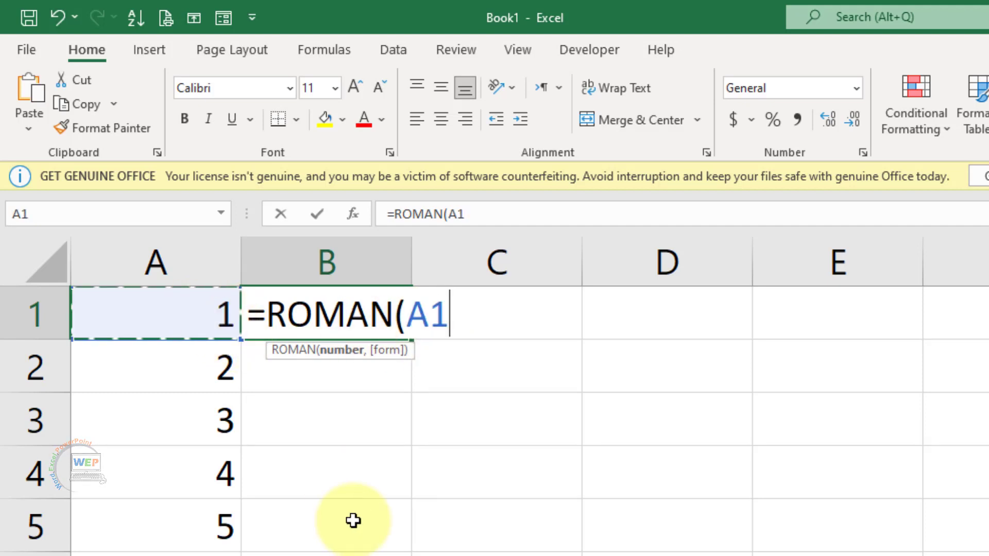
{"action": "type", "text": ")"}
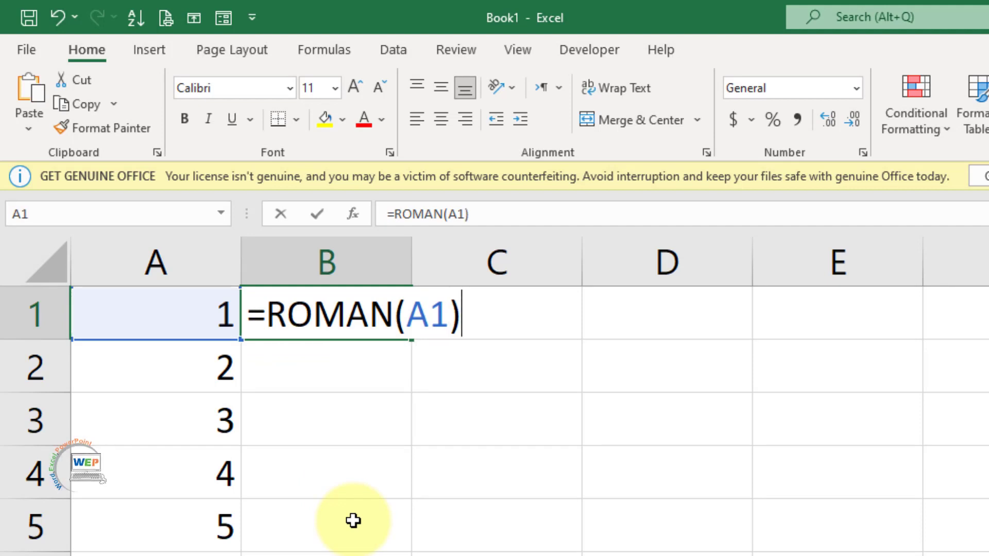
{"action": "key", "text": "Return"}
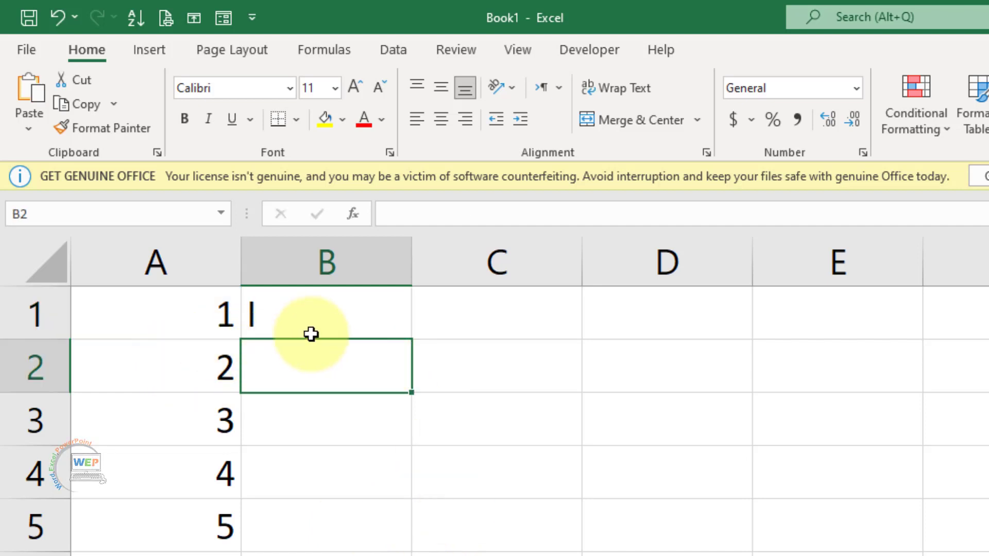
Copy B1's ROMAN formula down to B13, showing I through XIII.
{"action": "left_click", "coordinate": [334, 323]}
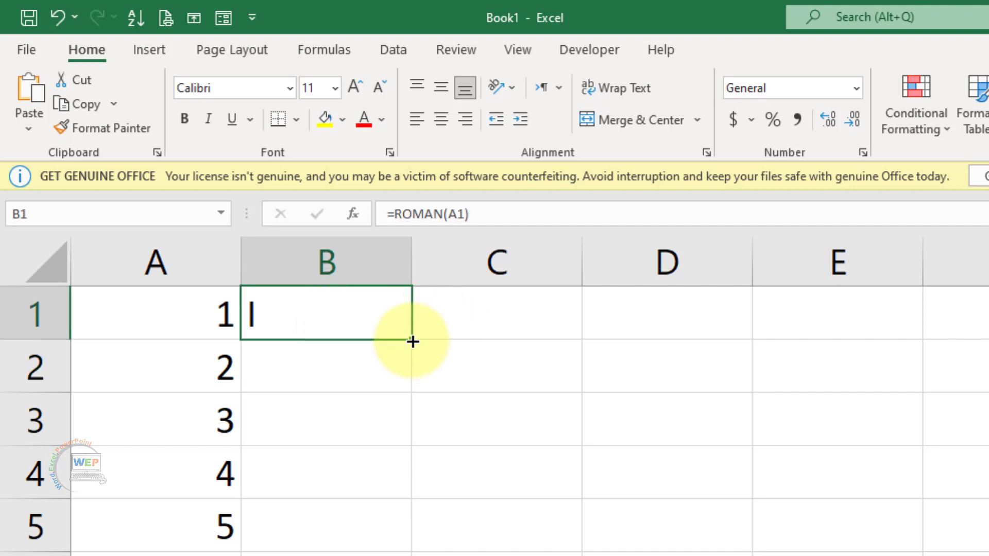
{"action": "left_click_drag", "start_coordinate": [413, 341], "coordinate": [412, 554]}
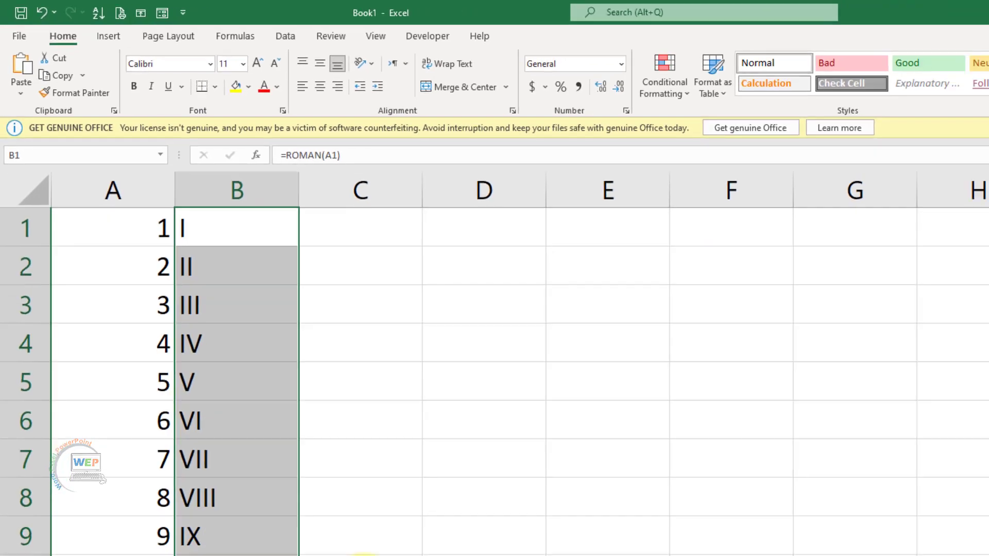
{"action": "left_click", "coordinate": [255, 270]}
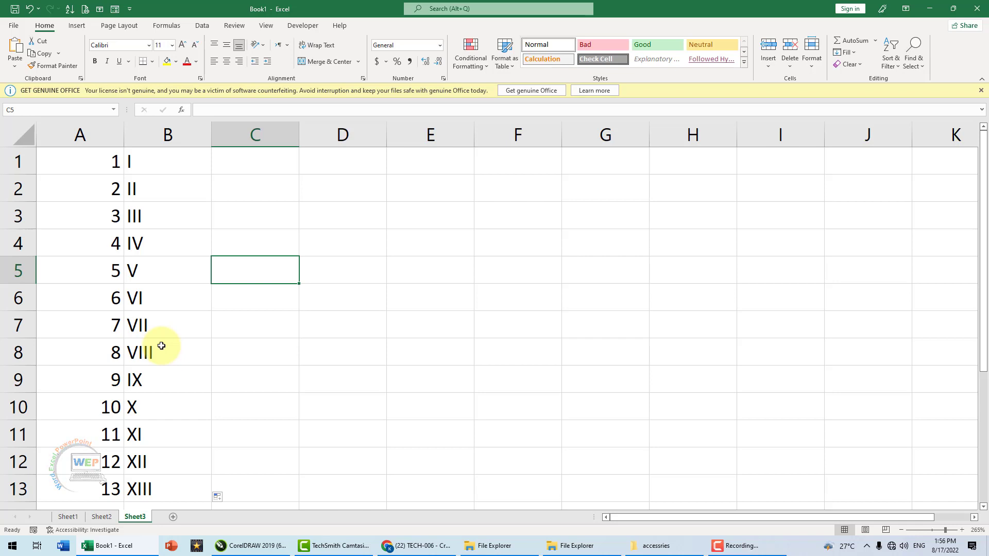
{"action": "left_click", "coordinate": [89, 221]}
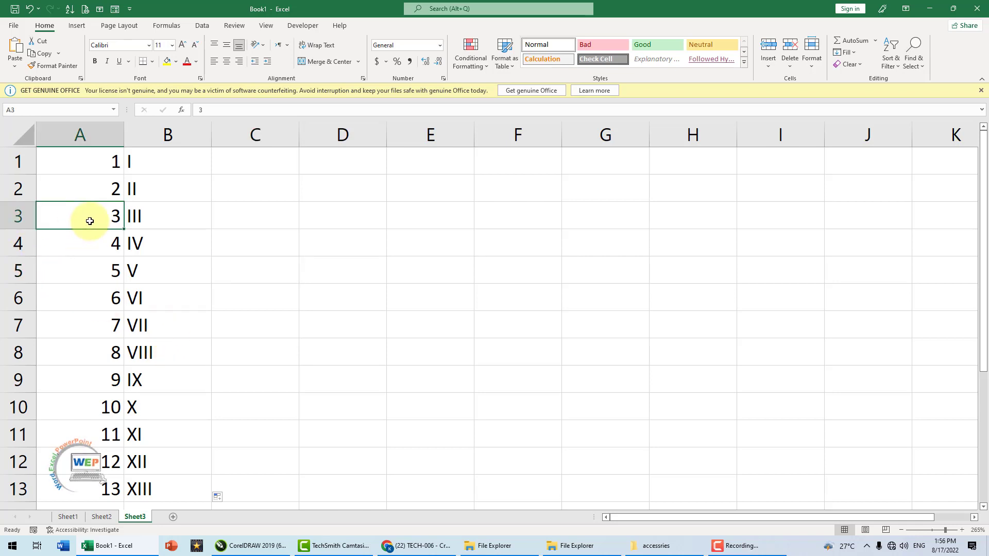
{"action": "key", "text": "BackSpace"}
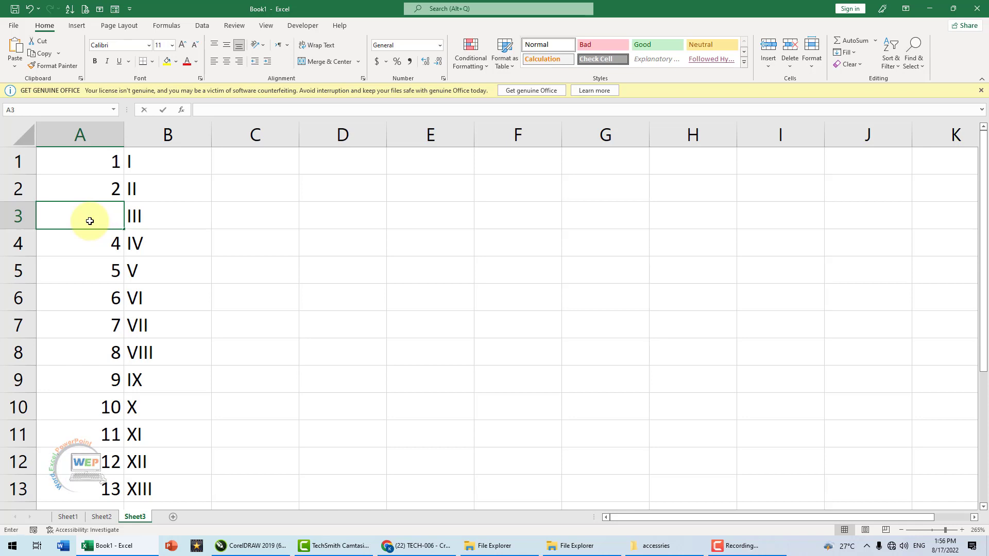
{"action": "left_click", "coordinate": [95, 251]}
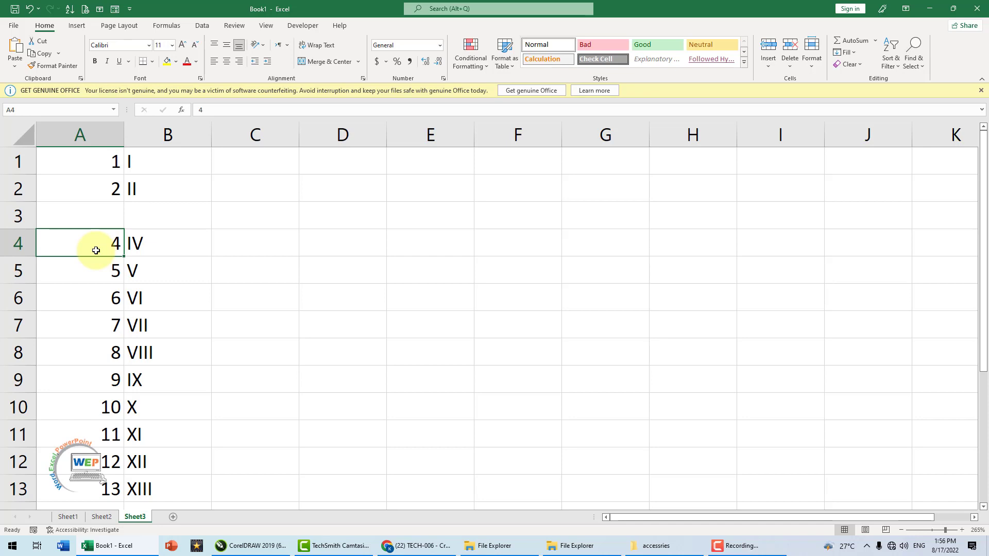
{"action": "key", "text": "Delete"}
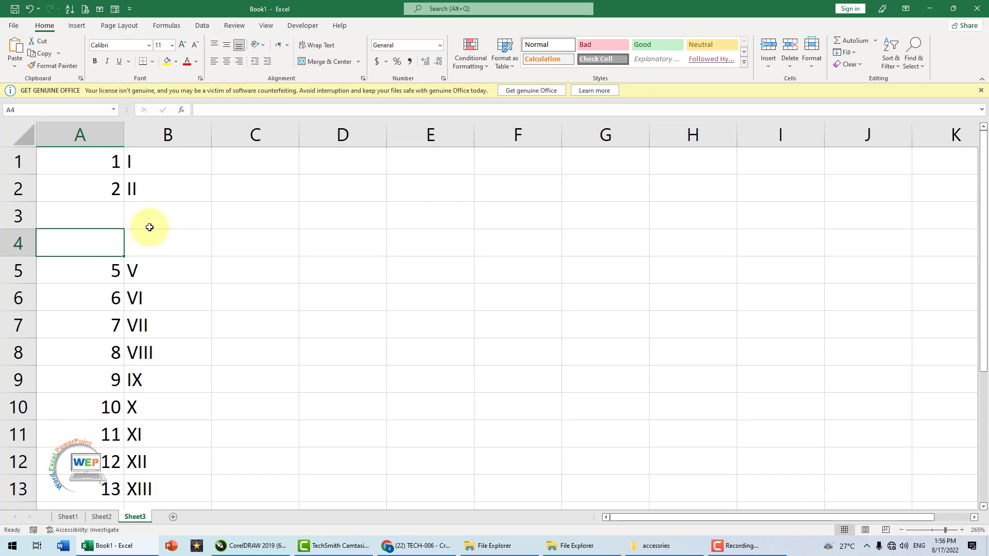
{"action": "left_click", "coordinate": [242, 246]}
{"action": "left_click", "coordinate": [102, 214]}
{"action": "type", "text": "3"}
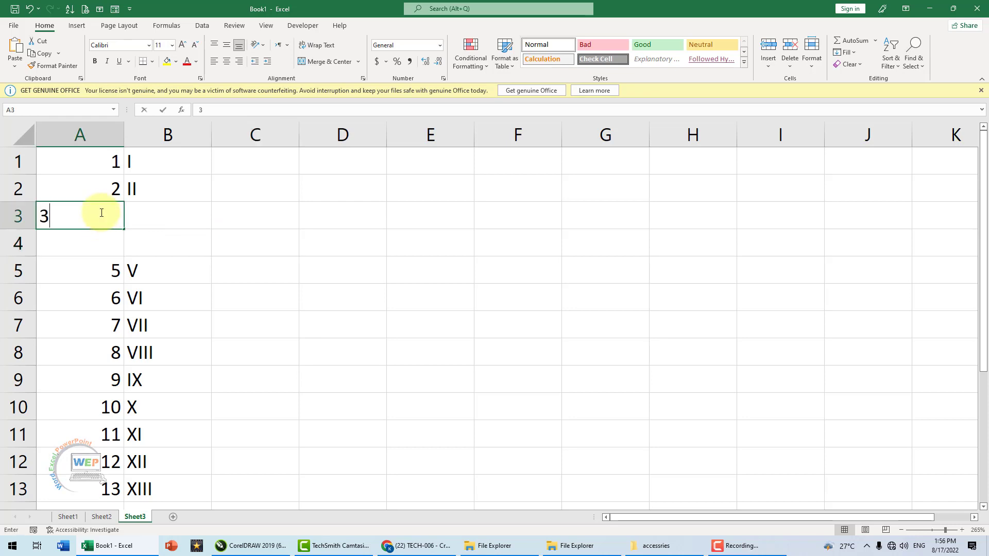
{"action": "left_click", "coordinate": [106, 242]}
{"action": "type", "text": "4"}
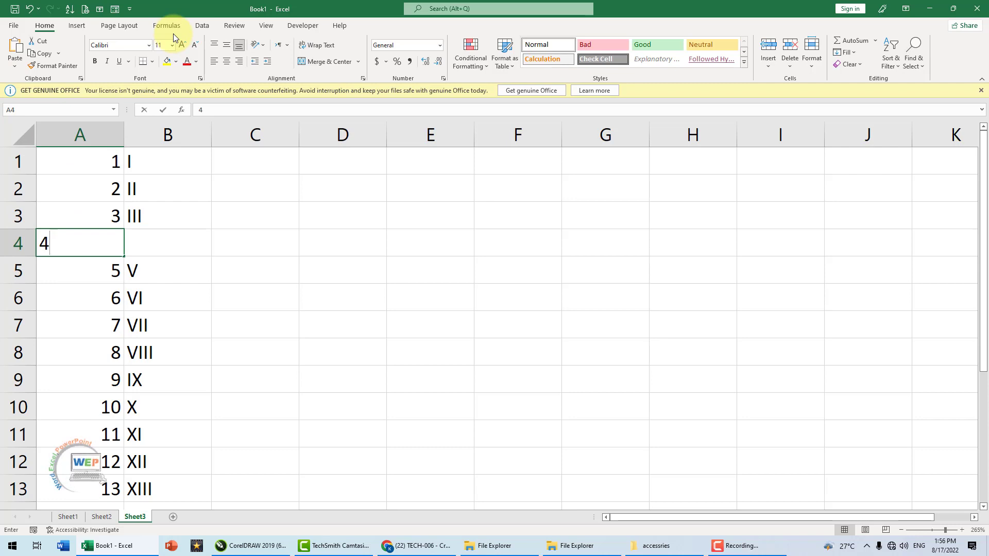
{"action": "key", "text": "Return"}
{"action": "left_click", "coordinate": [189, 293]}
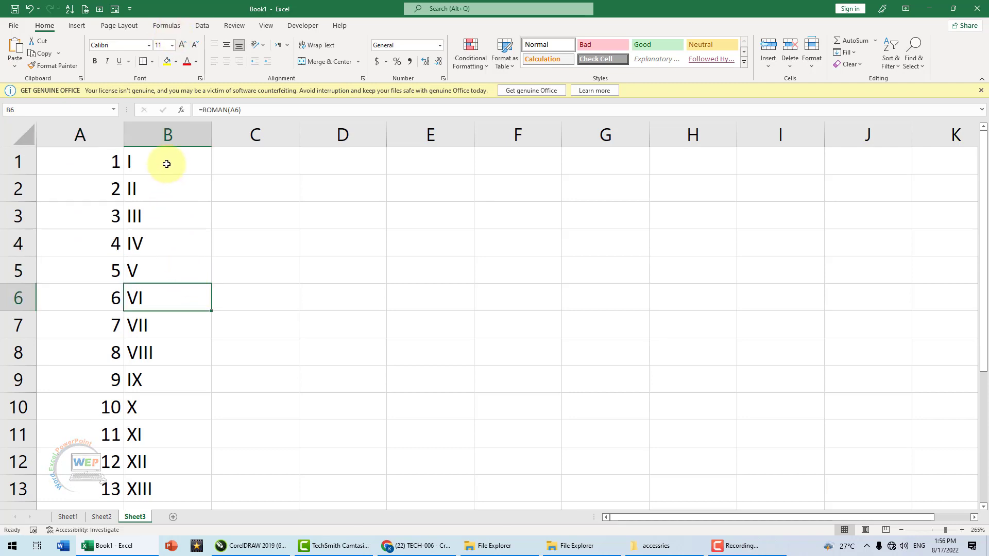
Copy B1:B13 and paste it back as Values so the numerals are static text.
{"action": "left_click_drag", "start_coordinate": [166, 164], "coordinate": [191, 397]}
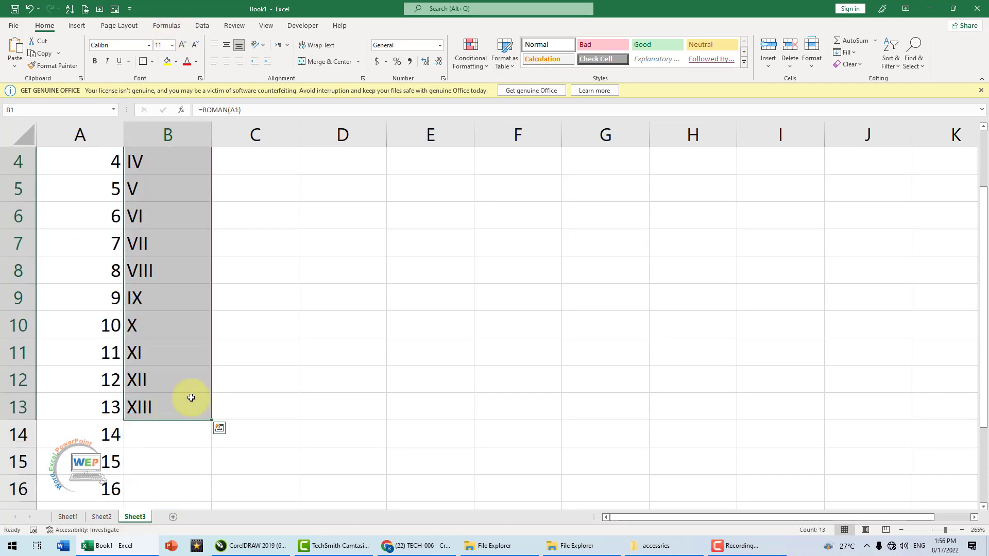
{"action": "scroll", "coordinate": [241, 309], "scroll_direction": "up", "scroll_amount": 1}
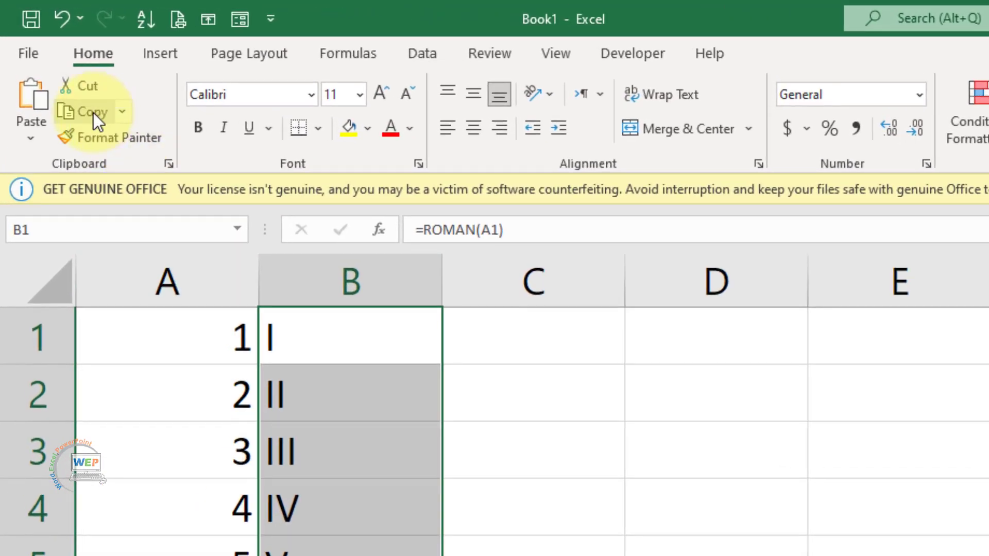
{"action": "left_click", "coordinate": [94, 113]}
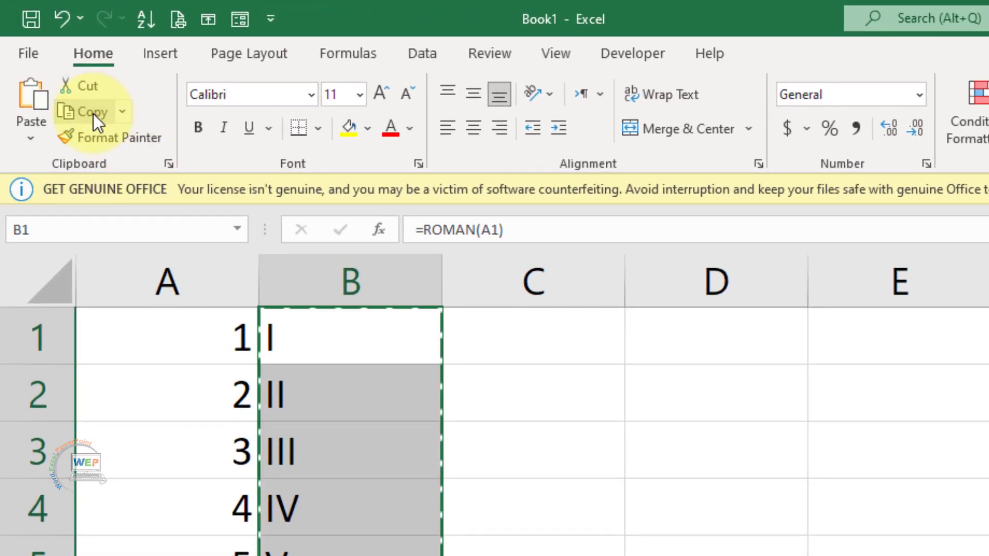
{"action": "left_click", "coordinate": [30, 140]}
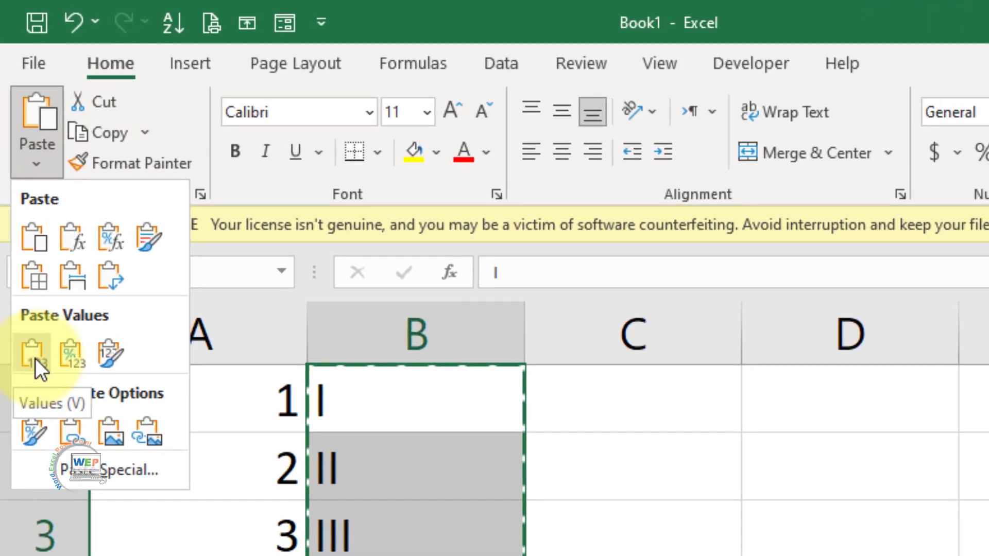
{"action": "left_click", "coordinate": [34, 355]}
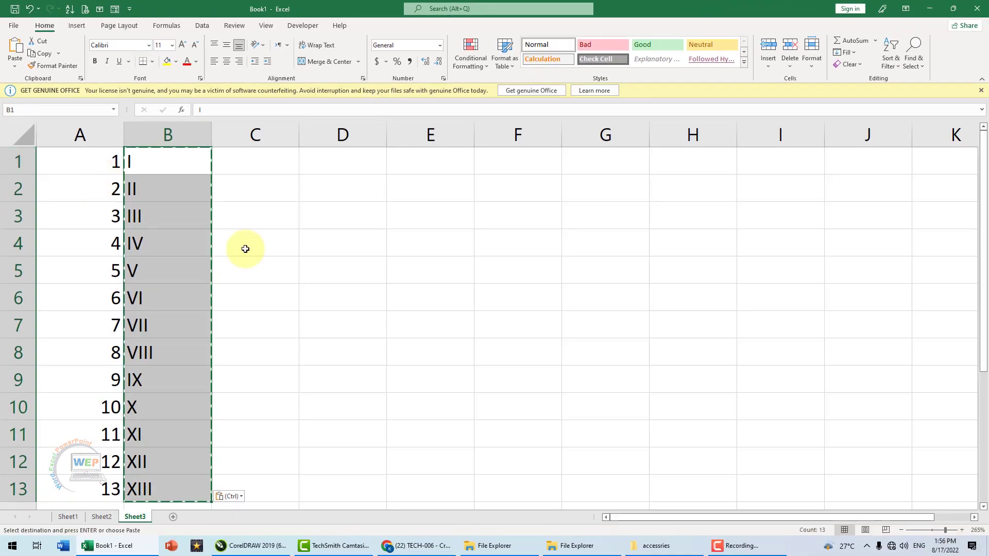
{"action": "left_click", "coordinate": [246, 251]}
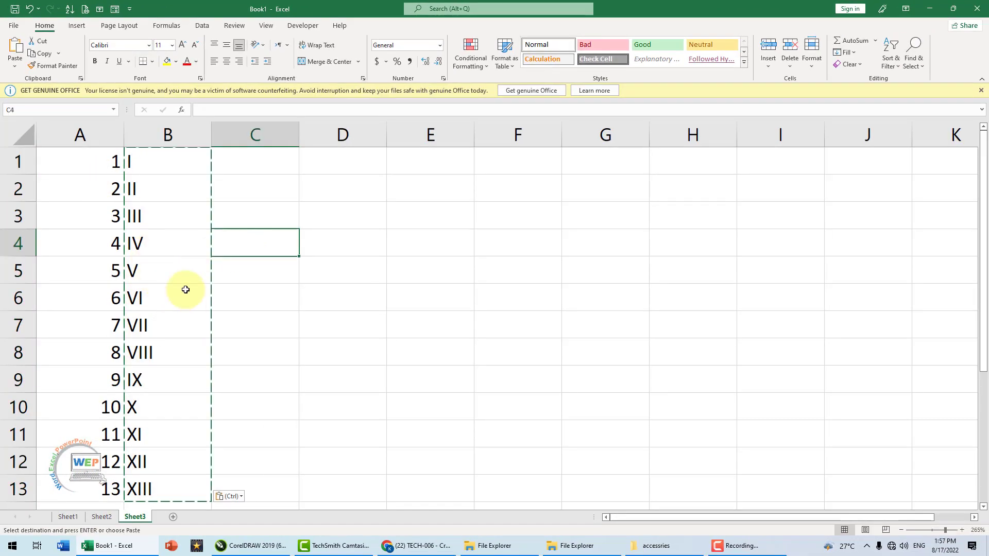
Delete the numbers 1–13 from A1:A13, leaving only the Roman numerals in column B.
{"action": "left_click", "coordinate": [201, 289]}
{"action": "left_click", "coordinate": [230, 289]}
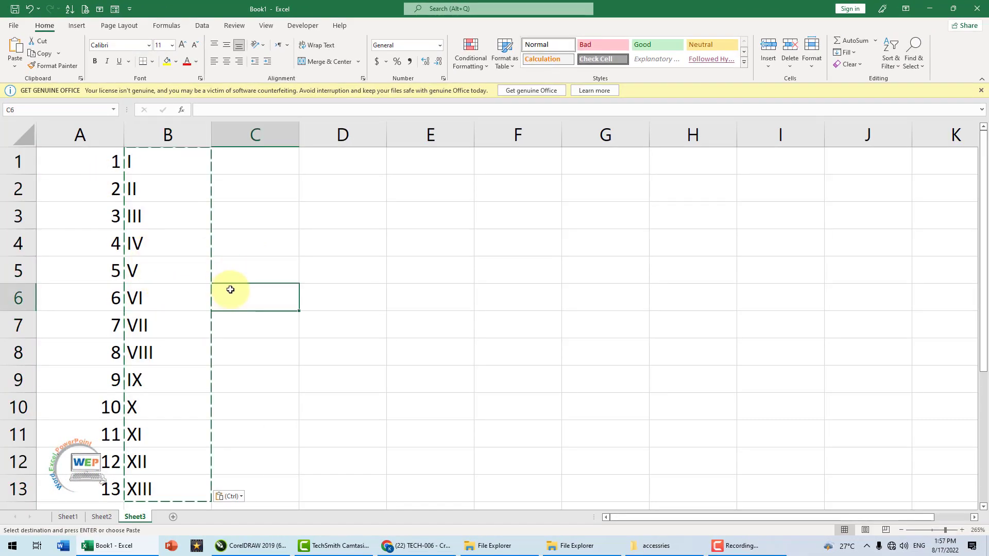
{"action": "left_click", "coordinate": [95, 158]}
{"action": "left_click_drag", "start_coordinate": [95, 159], "coordinate": [117, 478]}
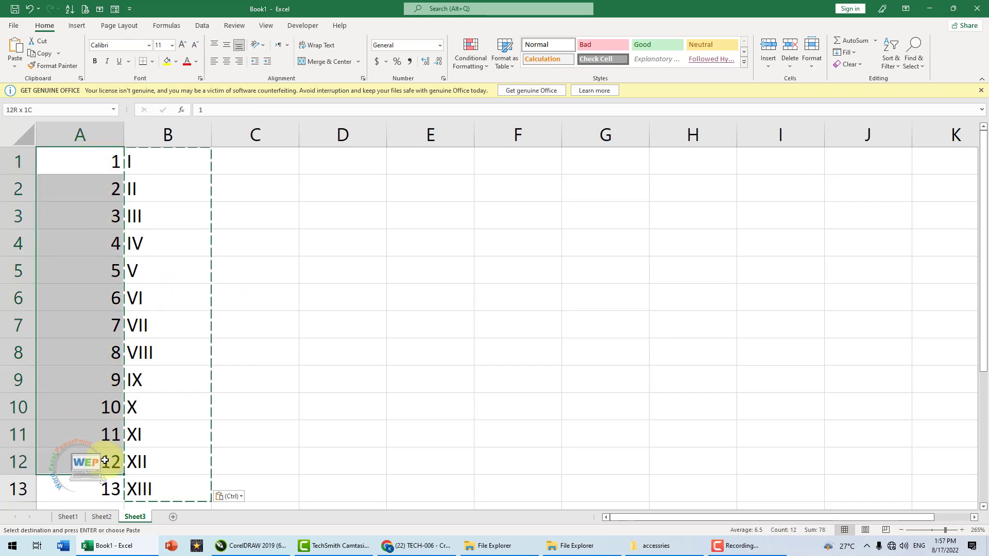
{"action": "key", "text": "Delete"}
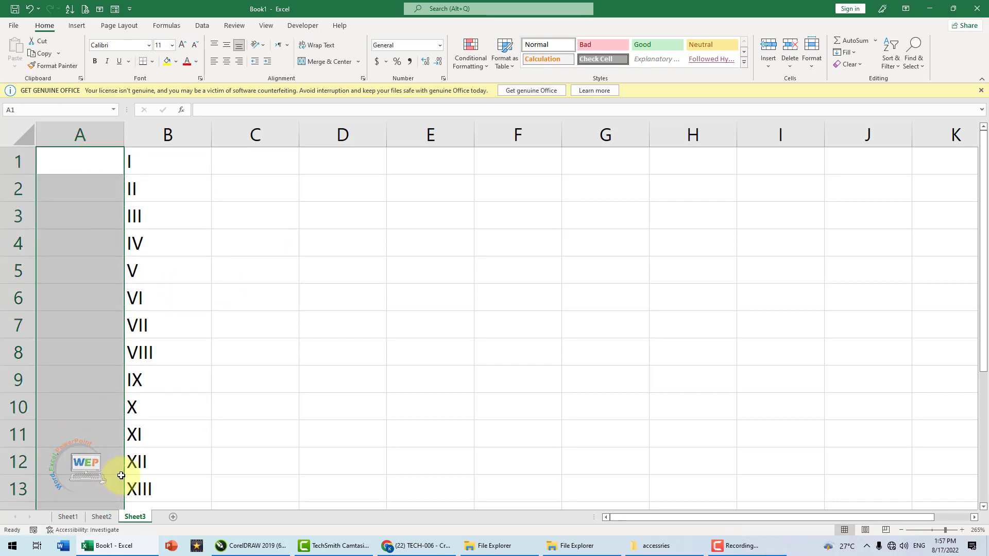
{"action": "left_click", "coordinate": [252, 404]}
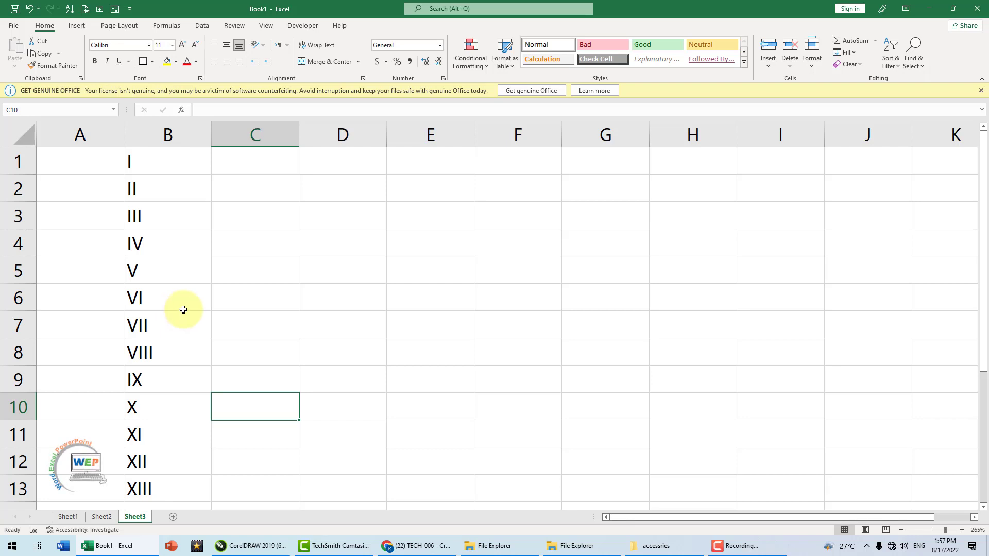
{"action": "left_click", "coordinate": [106, 518]}
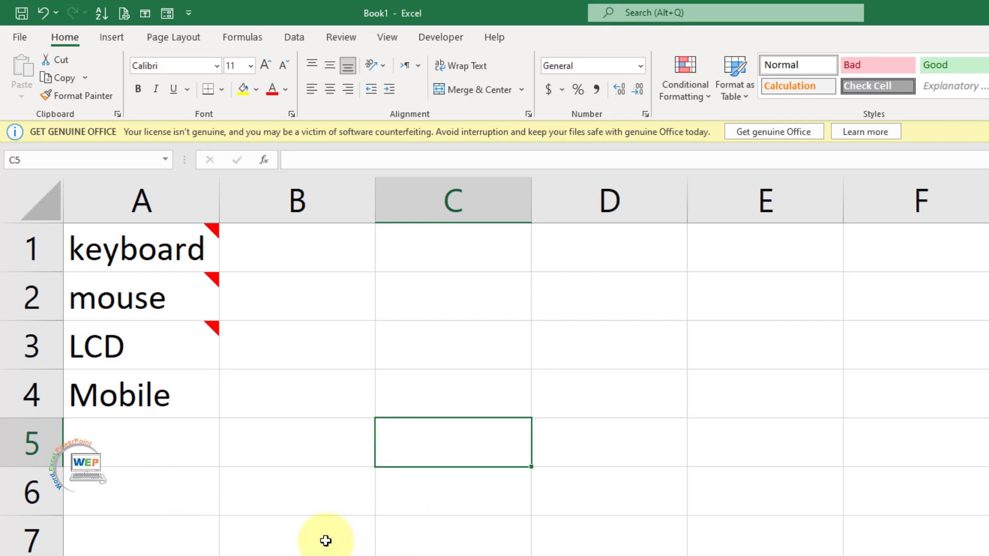
Select cell A4 containing Mobile on the product list sheet.
{"action": "left_click", "coordinate": [188, 405]}
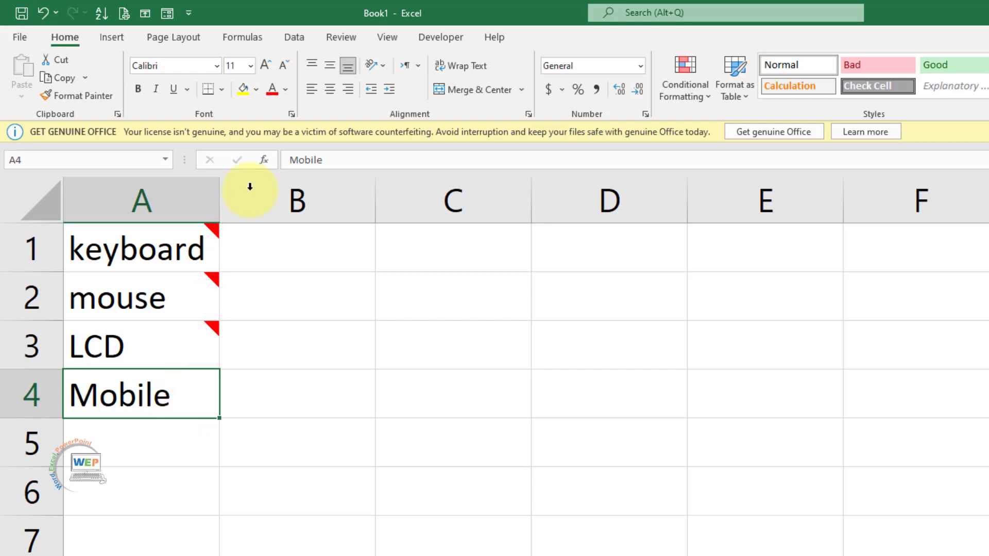
Add a new comment to A4, erase its author name text, and shrink the box.
{"action": "left_click", "coordinate": [337, 39]}
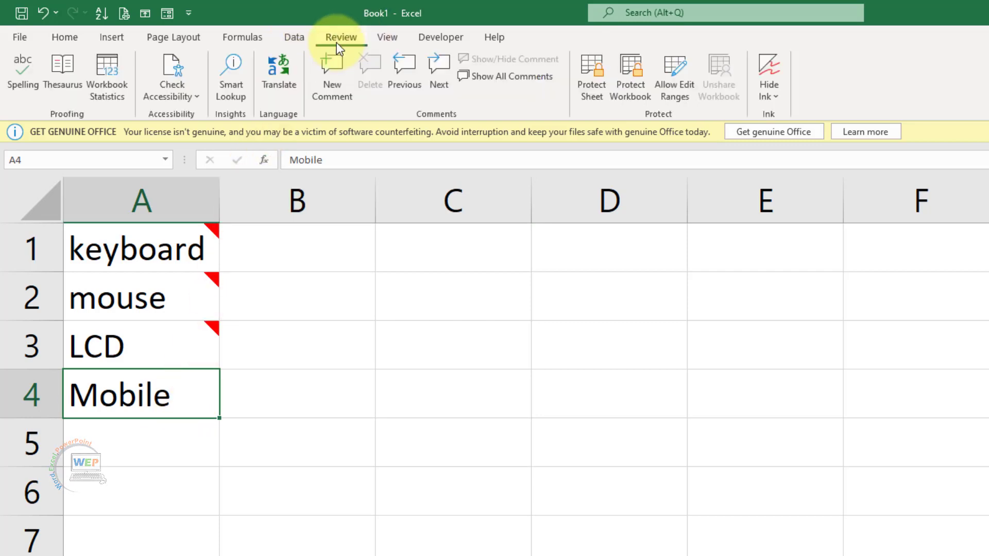
{"action": "left_click", "coordinate": [332, 84]}
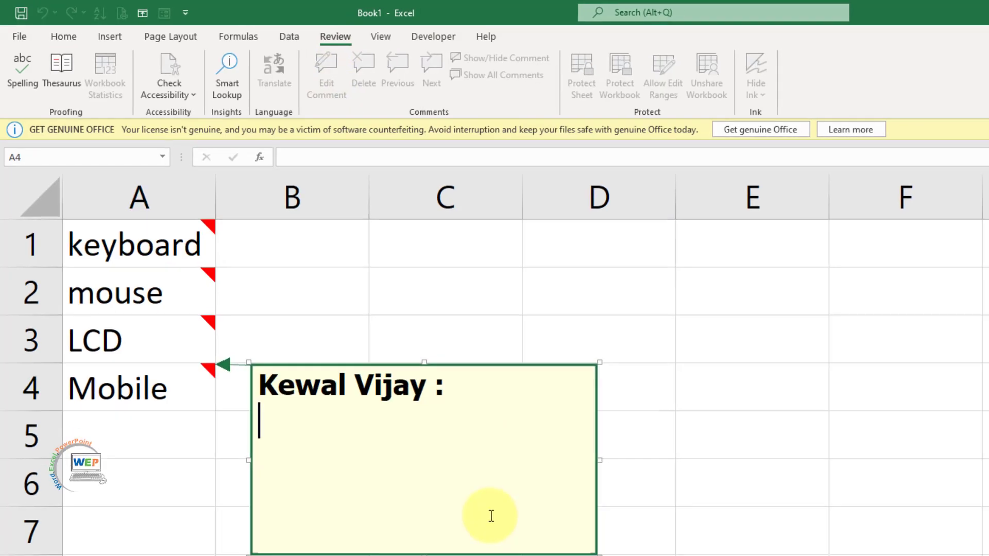
{"action": "left_click_drag", "start_coordinate": [514, 478], "coordinate": [354, 484]}
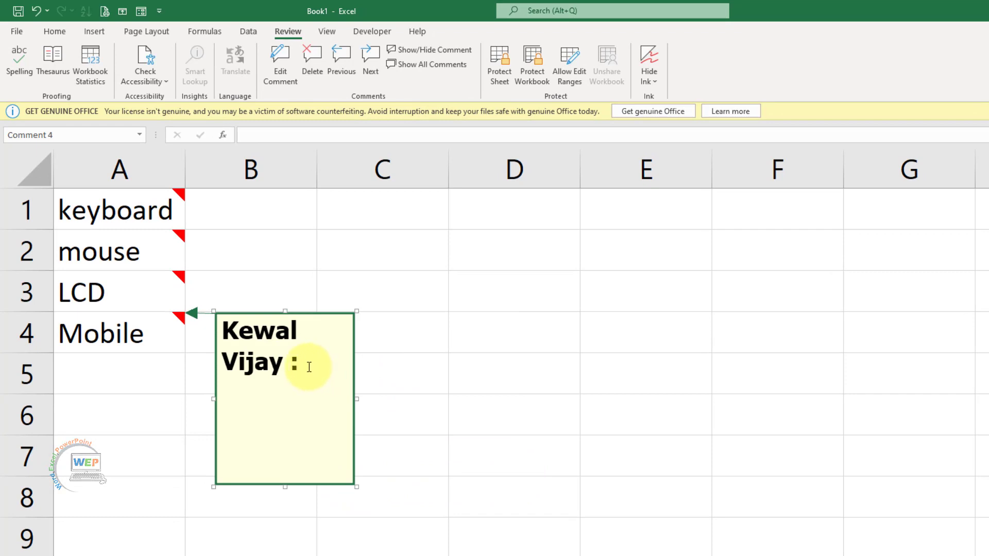
{"action": "double_click", "coordinate": [247, 361]}
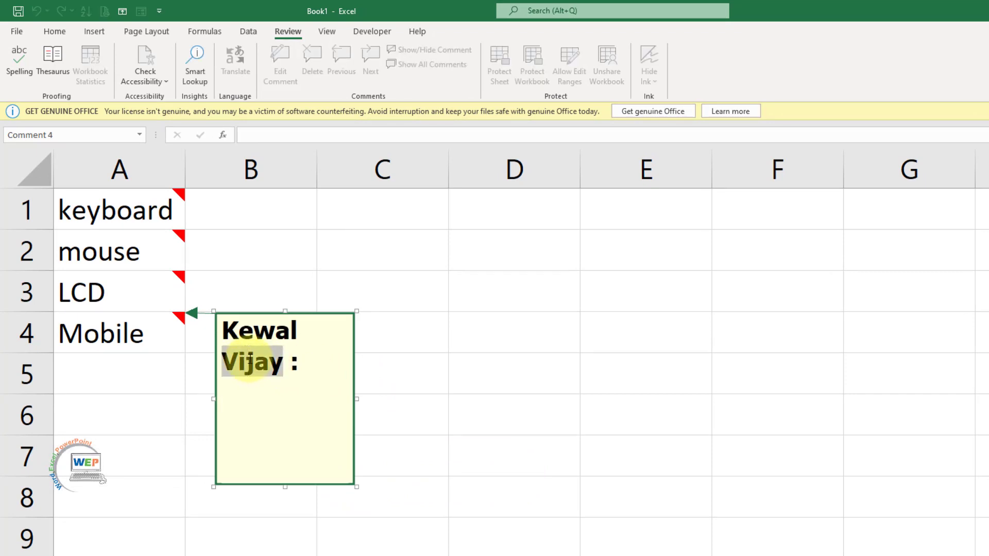
{"action": "key", "text": "Delete"}
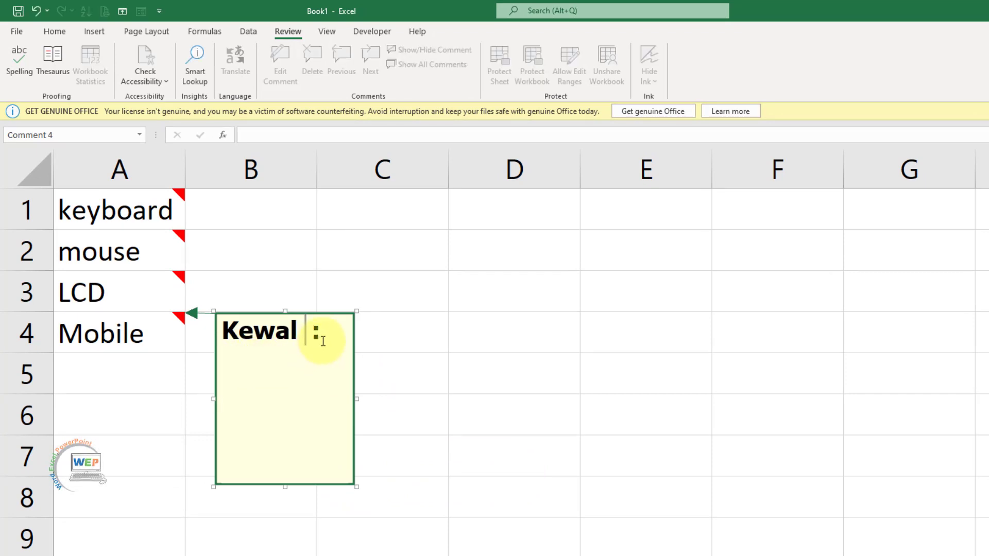
{"action": "left_click_drag", "start_coordinate": [323, 341], "coordinate": [230, 342]}
{"action": "key", "text": "BackSpace"}
{"action": "key", "text": "BackSpace"}
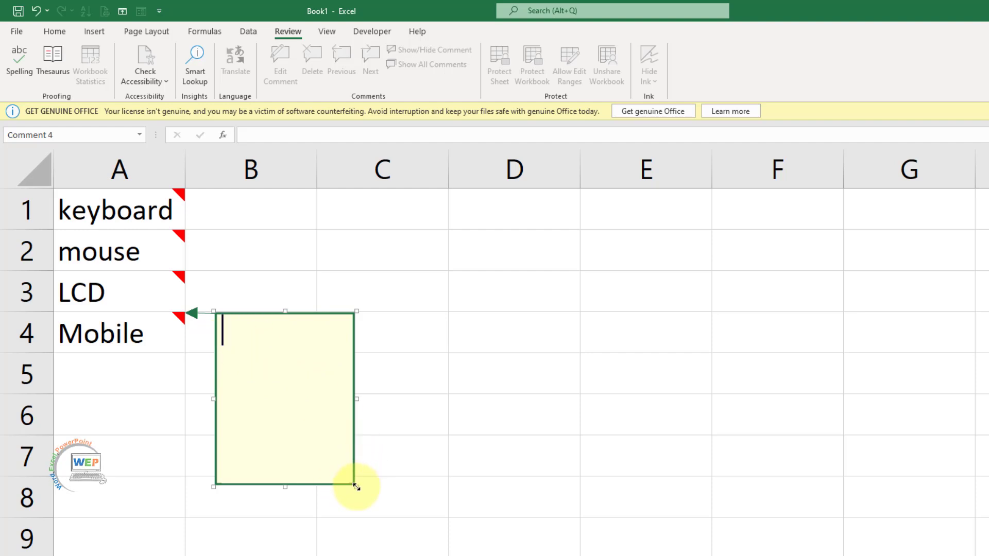
{"action": "left_click_drag", "start_coordinate": [356, 487], "coordinate": [358, 443]}
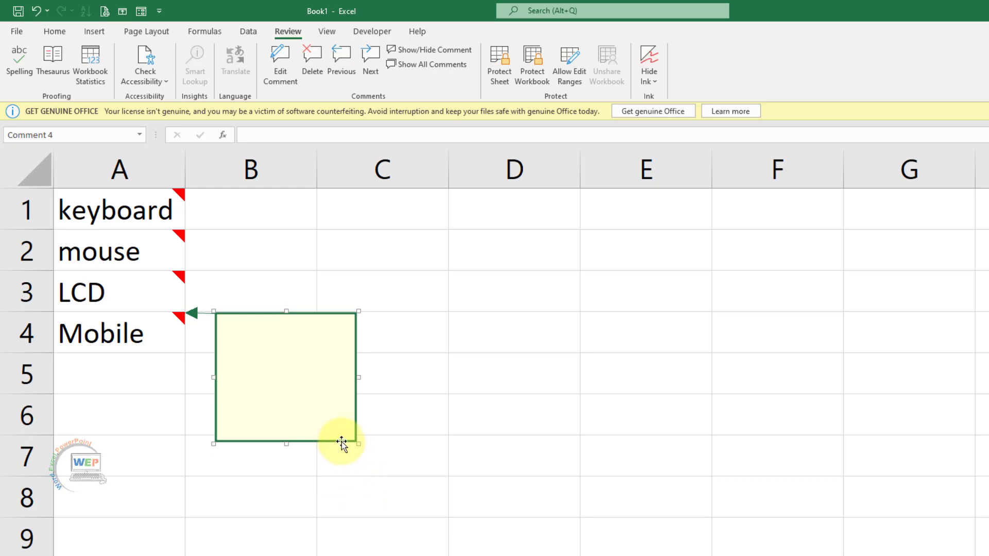
Set the Mobile comment's height and width to 1 in Format Comment's Size settings.
{"action": "right_click", "coordinate": [342, 441]}
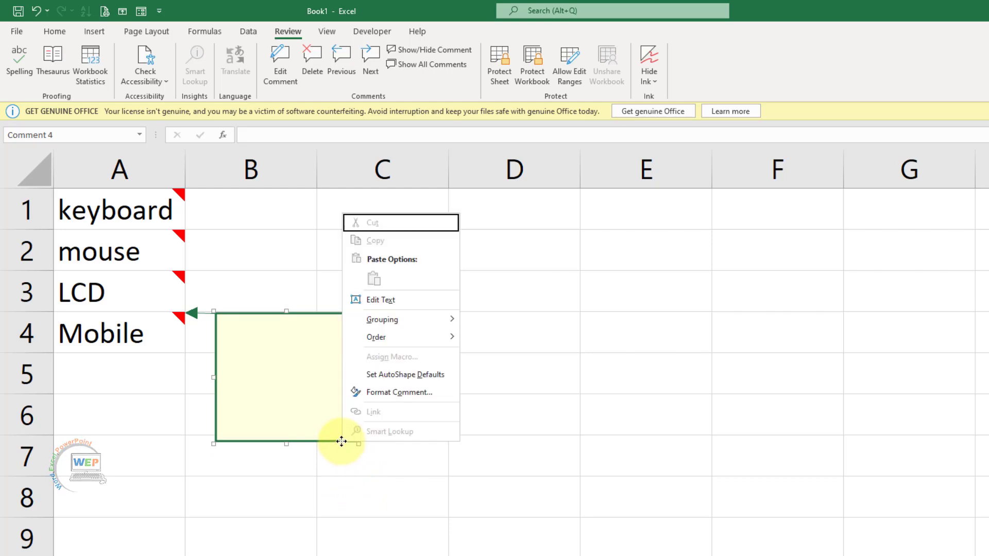
{"action": "left_click", "coordinate": [400, 392]}
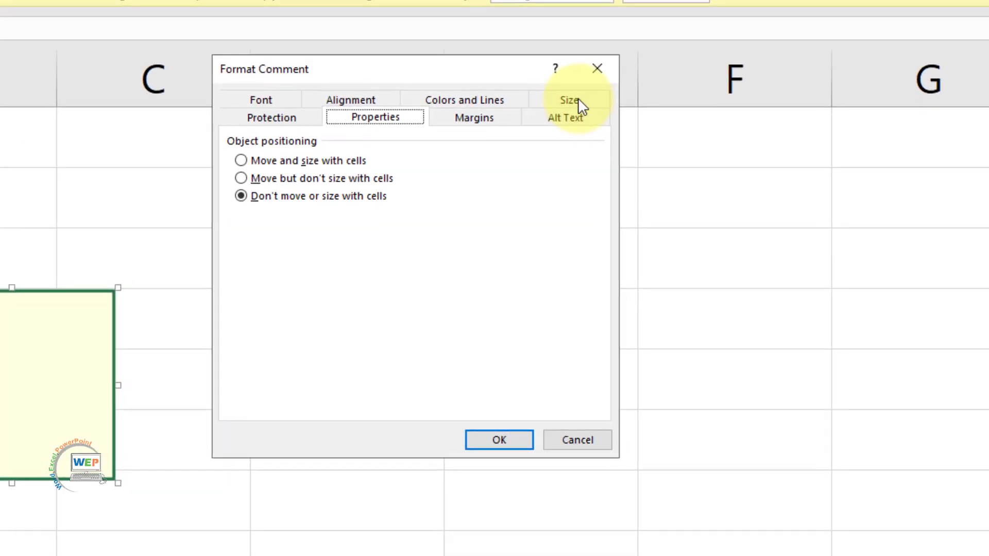
{"action": "left_click", "coordinate": [579, 103]}
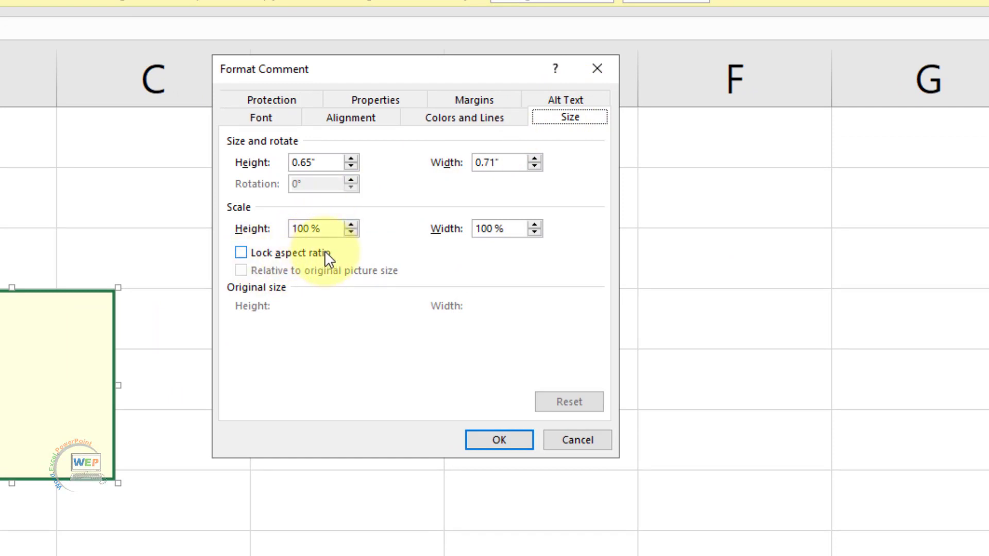
{"action": "double_click", "coordinate": [309, 162]}
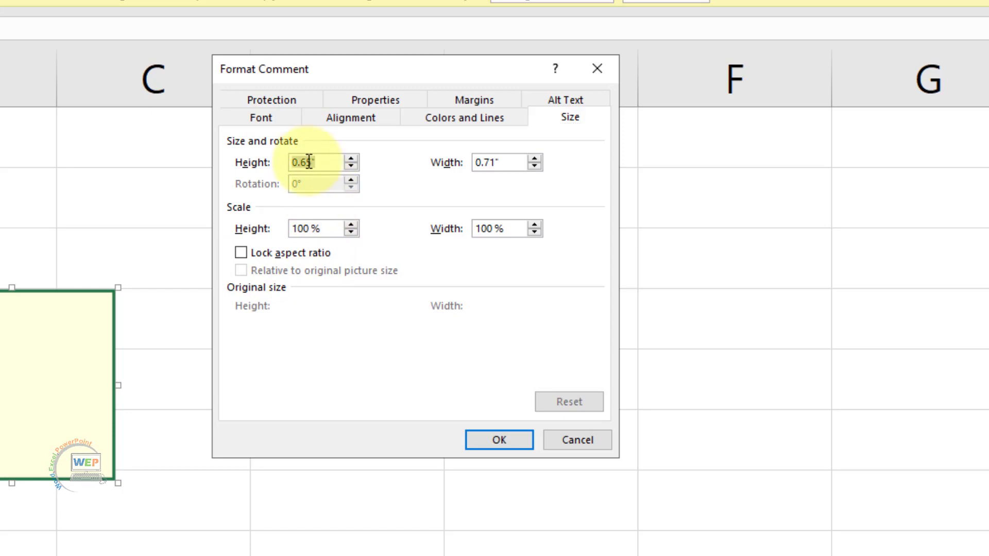
{"action": "type", "text": "1"}
{"action": "double_click", "coordinate": [486, 162]}
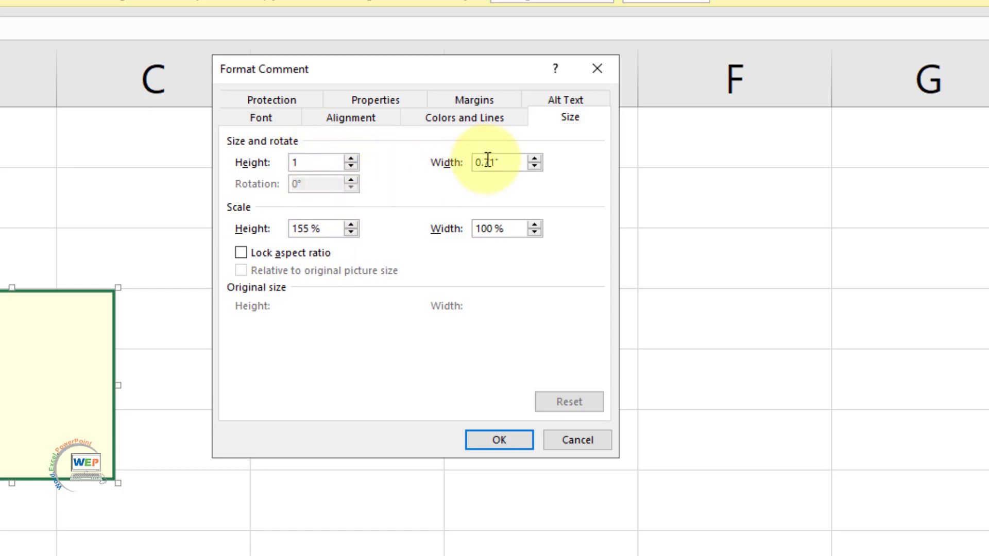
{"action": "type", "text": "1"}
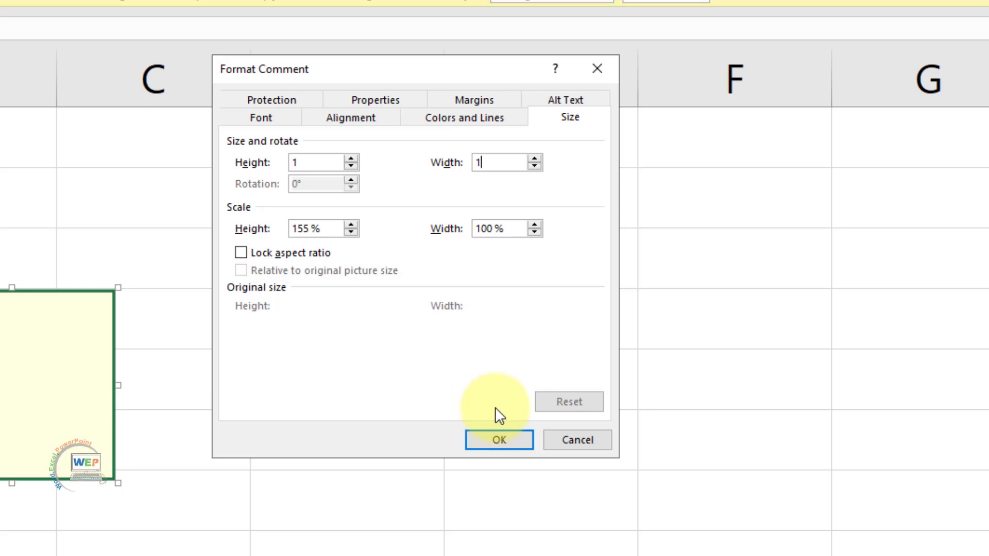
Fill the Mobile comment with the phone image through Fill Effects > Picture.
{"action": "left_click", "coordinate": [492, 121]}
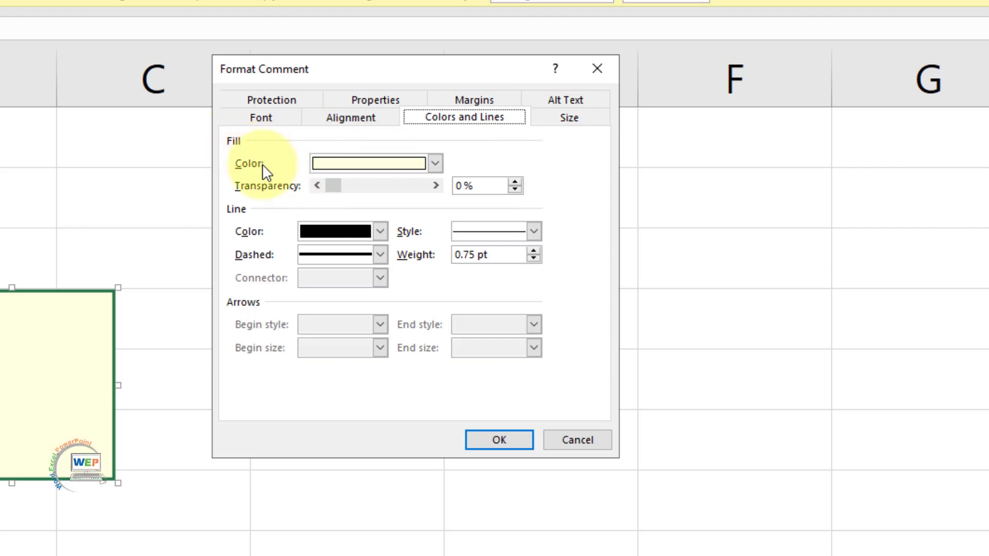
{"action": "left_click", "coordinate": [297, 170]}
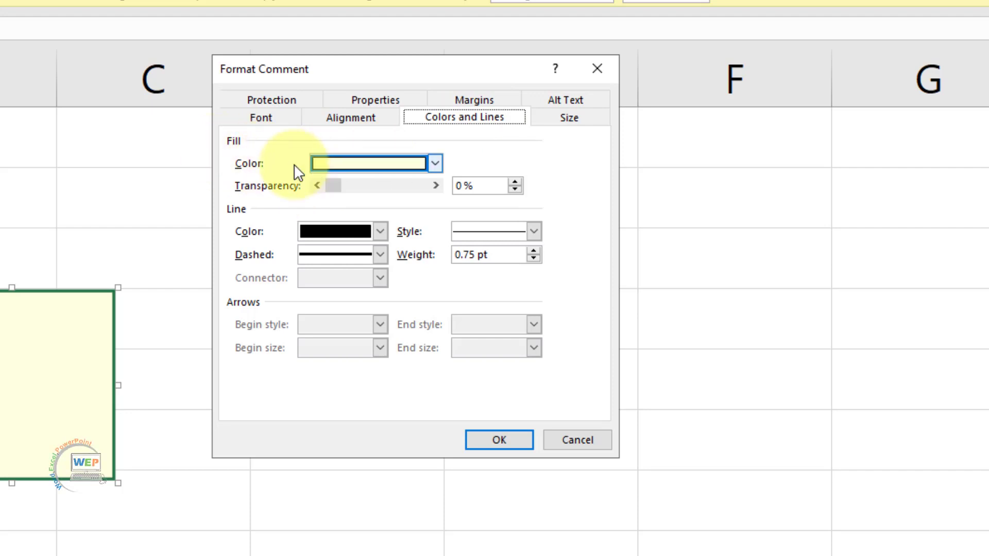
{"action": "left_click", "coordinate": [396, 165]}
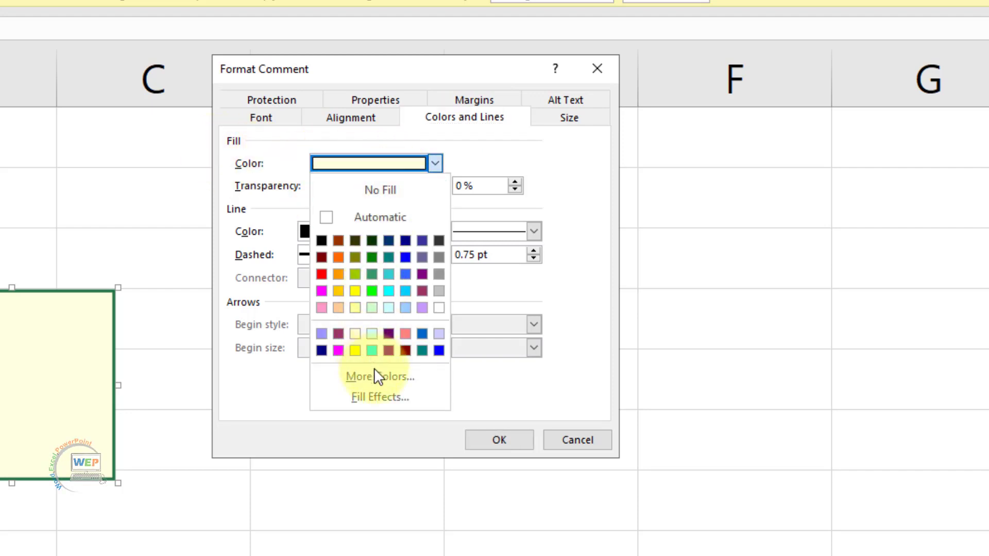
{"action": "left_click", "coordinate": [379, 397]}
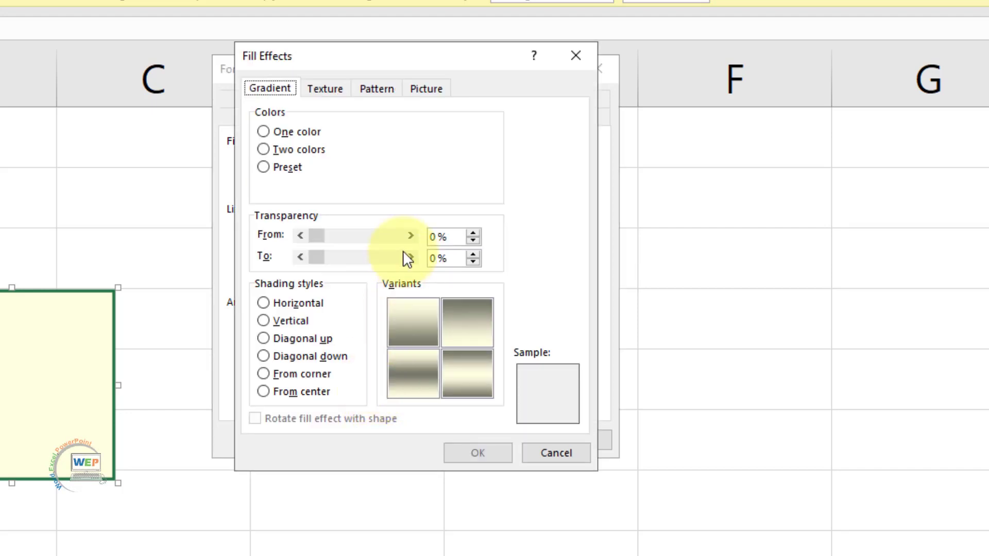
{"action": "left_click", "coordinate": [434, 92]}
{"action": "left_click", "coordinate": [456, 317]}
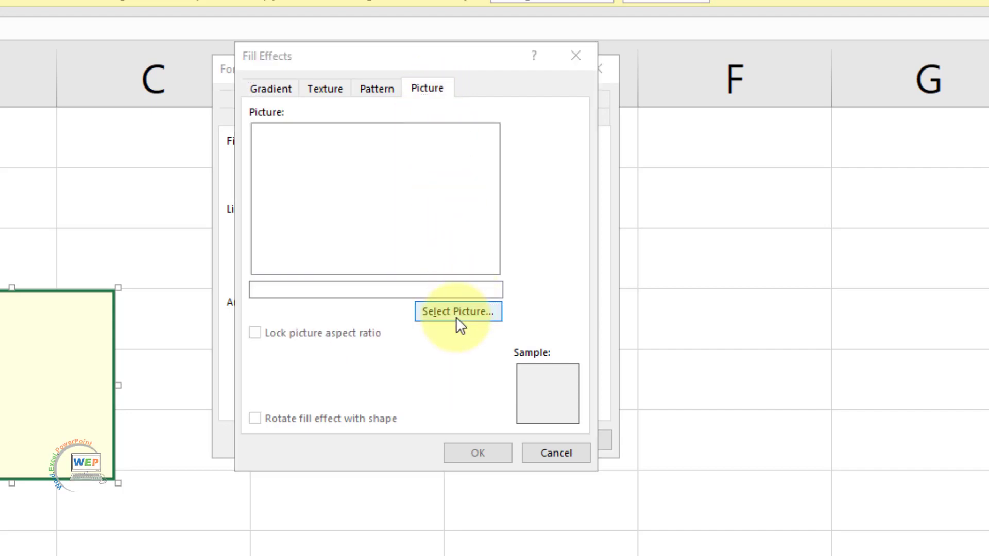
{"action": "left_click", "coordinate": [443, 311]}
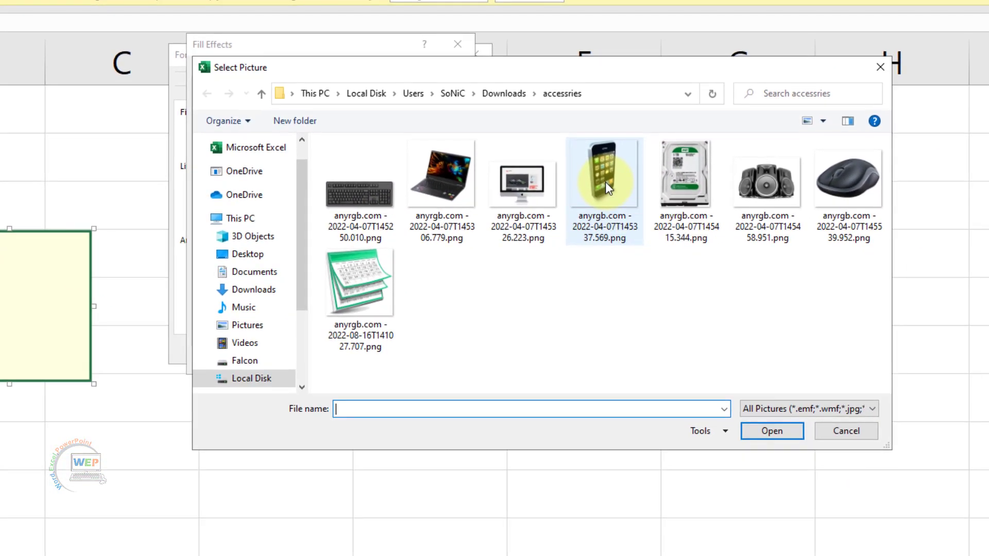
{"action": "left_click", "coordinate": [641, 192]}
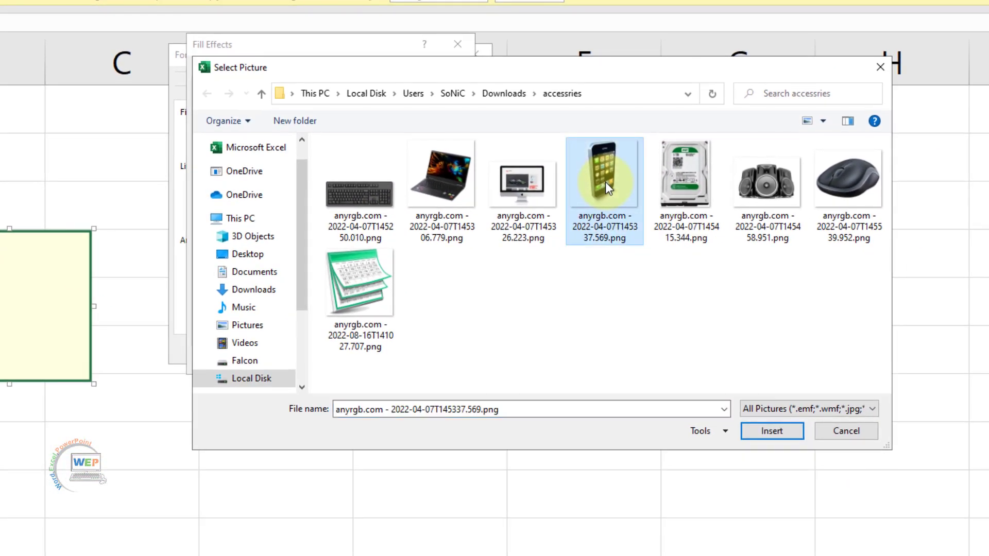
{"action": "left_click", "coordinate": [777, 432]}
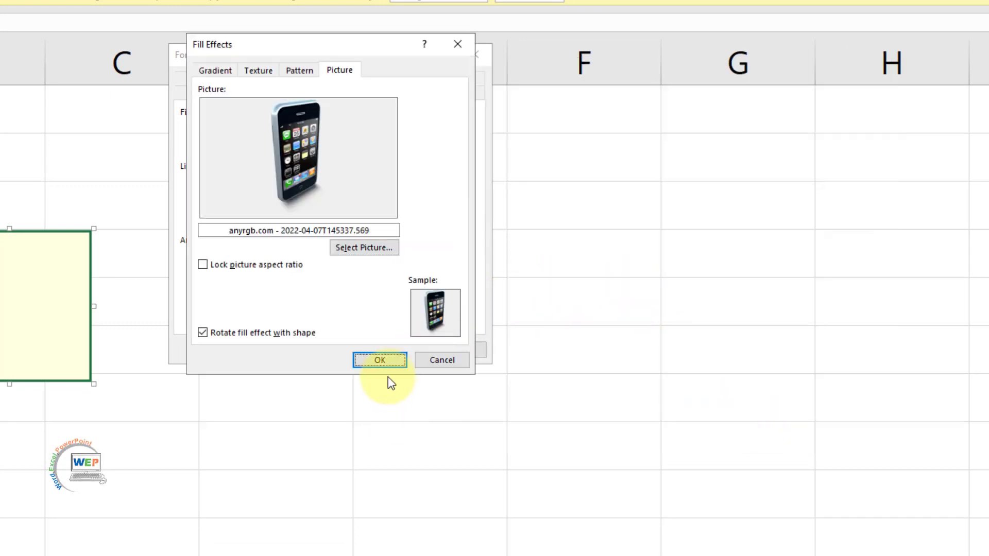
{"action": "left_click", "coordinate": [386, 360]}
Apply the phone picture fill to the Mobile comment, then hide the comment.
{"action": "left_click", "coordinate": [410, 351]}
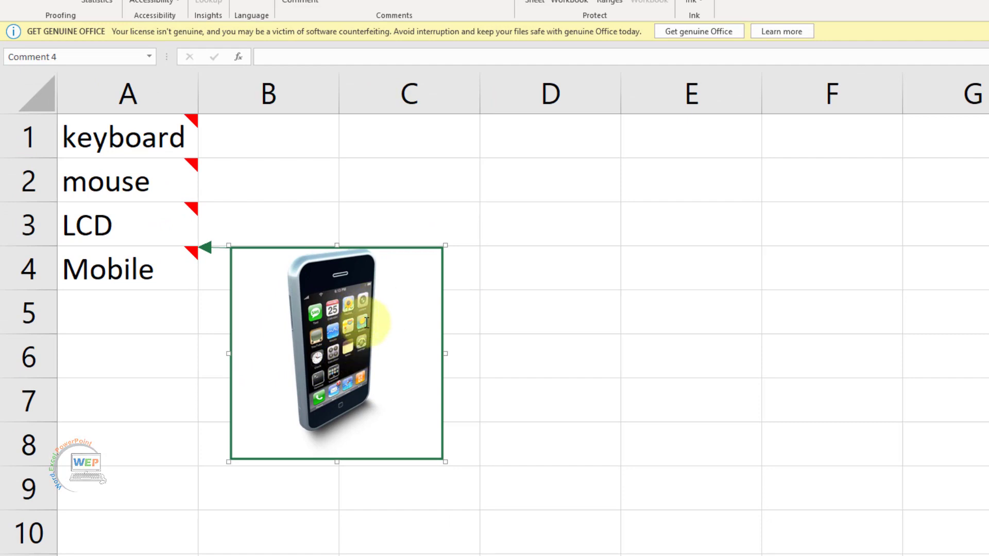
{"action": "left_click", "coordinate": [598, 298]}
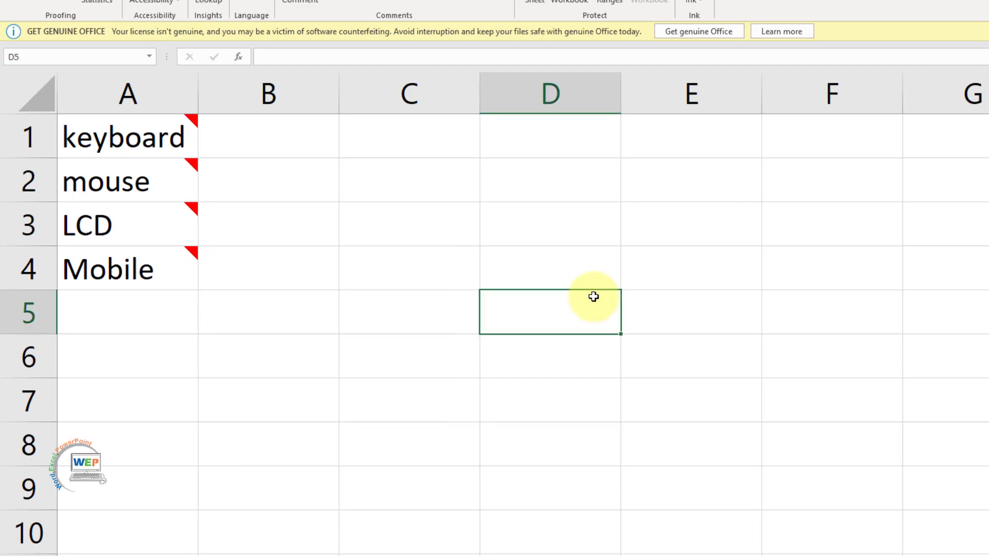